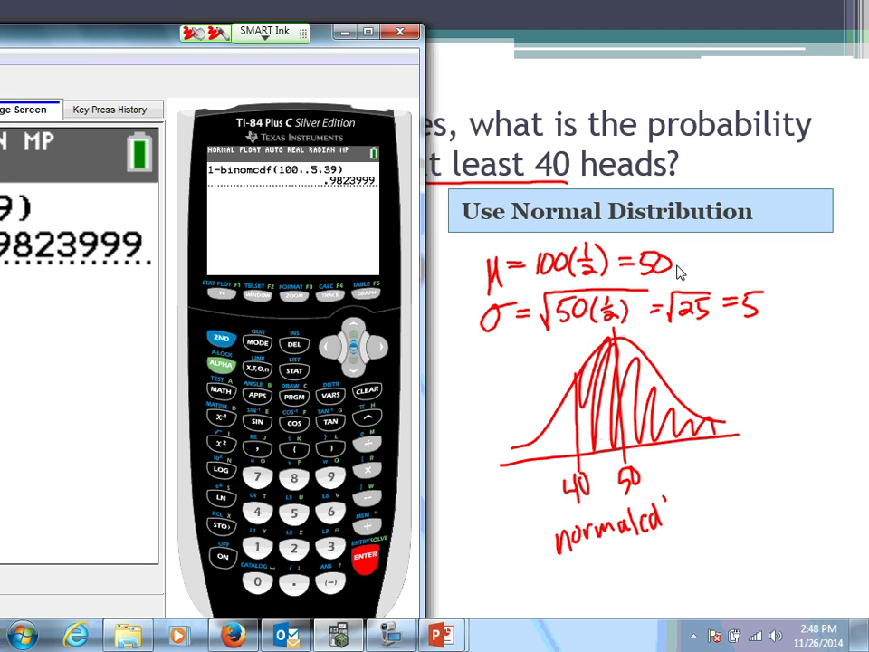
# - Finish handwriting normalcdf(40,1E99,50,5) below the curve on the slide
pyautogui.moveTo(688, 513); pyautogui.dragTo(684, 543)
pyautogui.moveTo(698, 489)
pyautogui.mouseDown()
pyautogui.moveTo(695, 512)
pyautogui.moveTo(707, 508)
pyautogui.mouseUp()
pyautogui.moveTo(704, 493)
pyautogui.mouseDown()
pyautogui.moveTo(702, 530)
pyautogui.moveTo(711, 496)
pyautogui.mouseUp()
pyautogui.moveTo(720, 516); pyautogui.dragTo(718, 527)
pyautogui.moveTo(725, 487)
pyautogui.mouseDown()
pyautogui.moveTo(708, 515)
pyautogui.moveTo(733, 505)
pyautogui.moveTo(745, 480)
pyautogui.moveTo(746, 498)
pyautogui.moveTo(754, 479)
pyautogui.moveTo(756, 497)
pyautogui.moveTo(781, 473)
pyautogui.mouseUp()
pyautogui.moveTo(774, 474)
pyautogui.mouseDown()
pyautogui.moveTo(772, 488)
pyautogui.moveTo(788, 476)
pyautogui.moveTo(794, 491)
pyautogui.mouseUp()
pyautogui.moveTo(803, 468); pyautogui.dragTo(802, 483)
pyautogui.moveTo(804, 466); pyautogui.dragTo(816, 483)
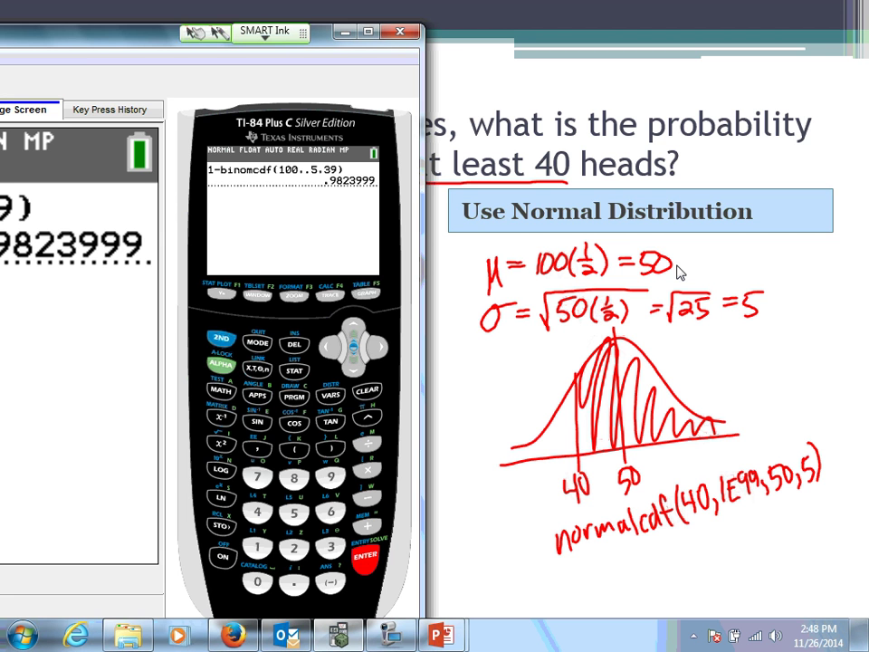
# - Open normalcdf from the DISTR menu and enter lower bound 40 and upper bound 1E99
pyautogui.click(220, 337)
pyautogui.click(332, 395)
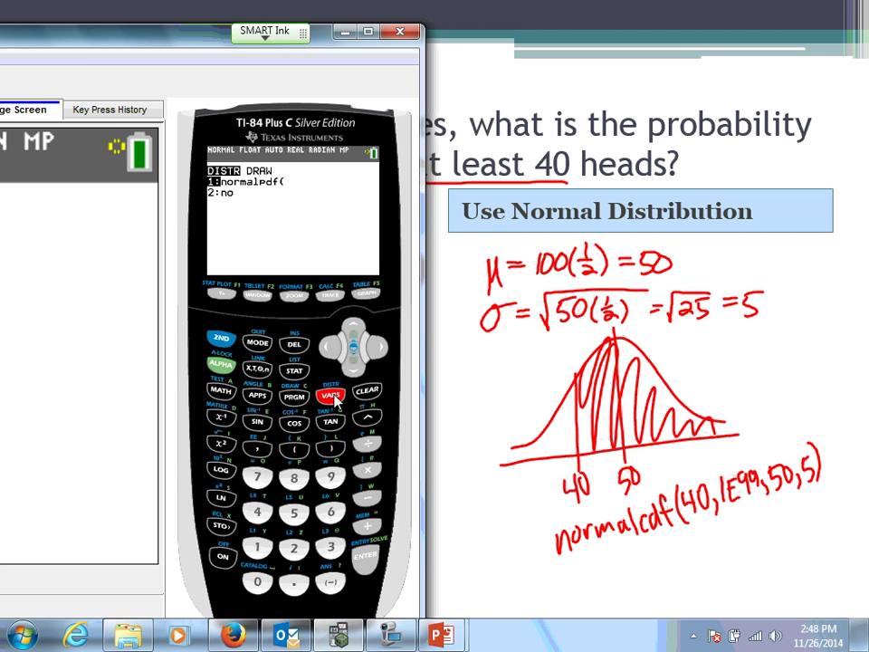
pyautogui.click(353, 367)
pyautogui.click(365, 556)
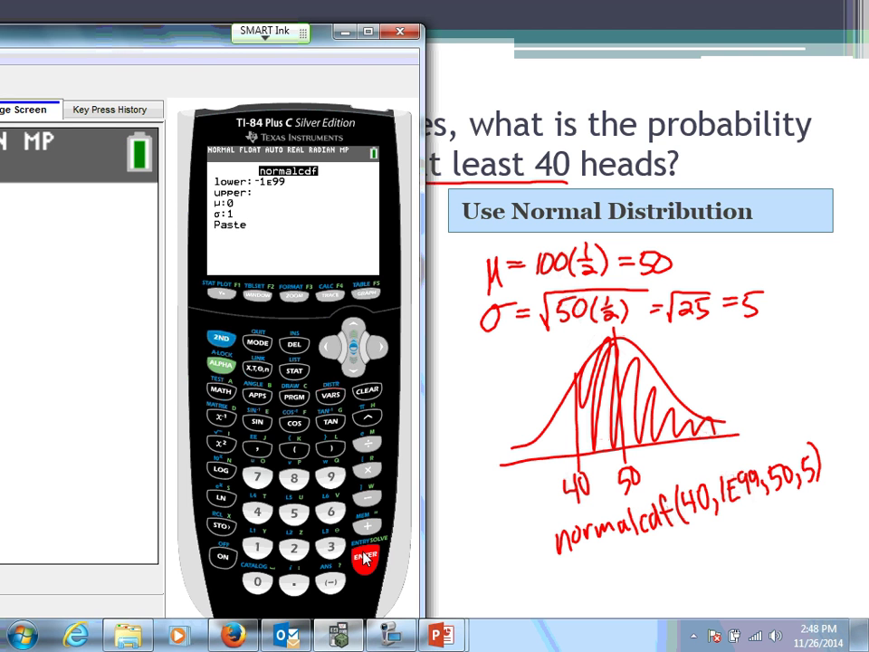
pyautogui.click(258, 511)
pyautogui.click(258, 582)
pyautogui.click(353, 370)
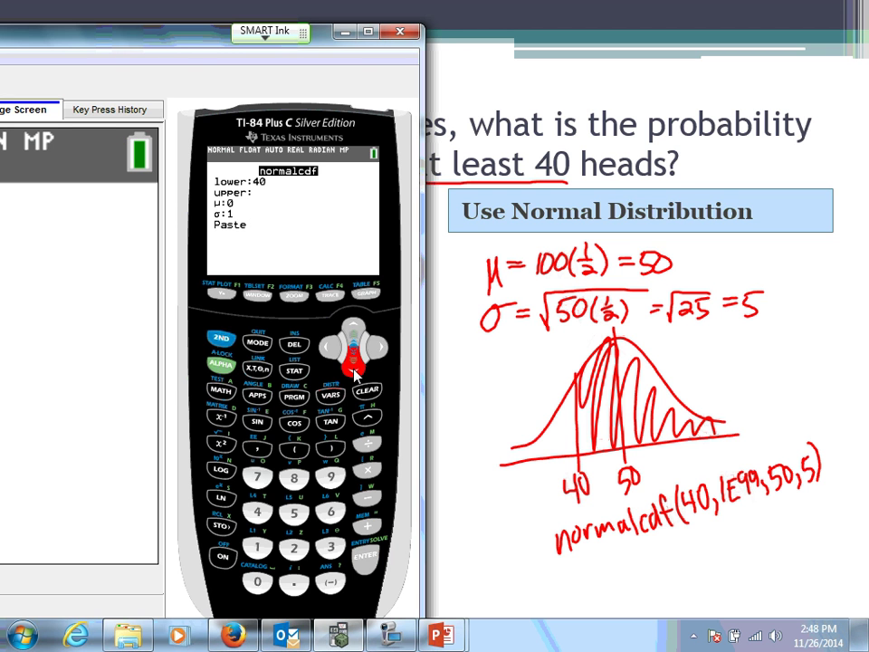
pyautogui.click(258, 546)
pyautogui.click(220, 338)
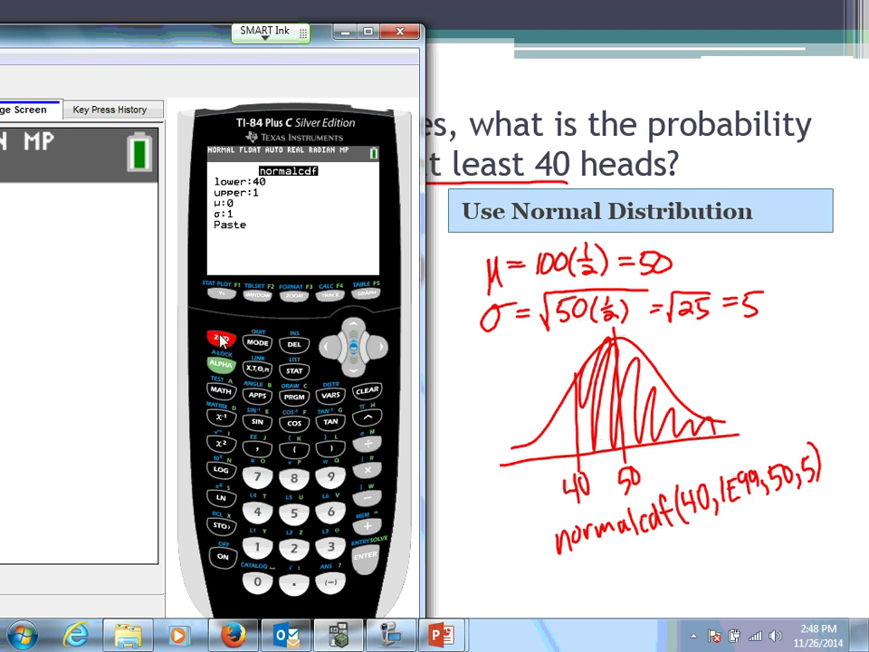
pyautogui.click(258, 447)
pyautogui.click(332, 477)
pyautogui.click(331, 477)
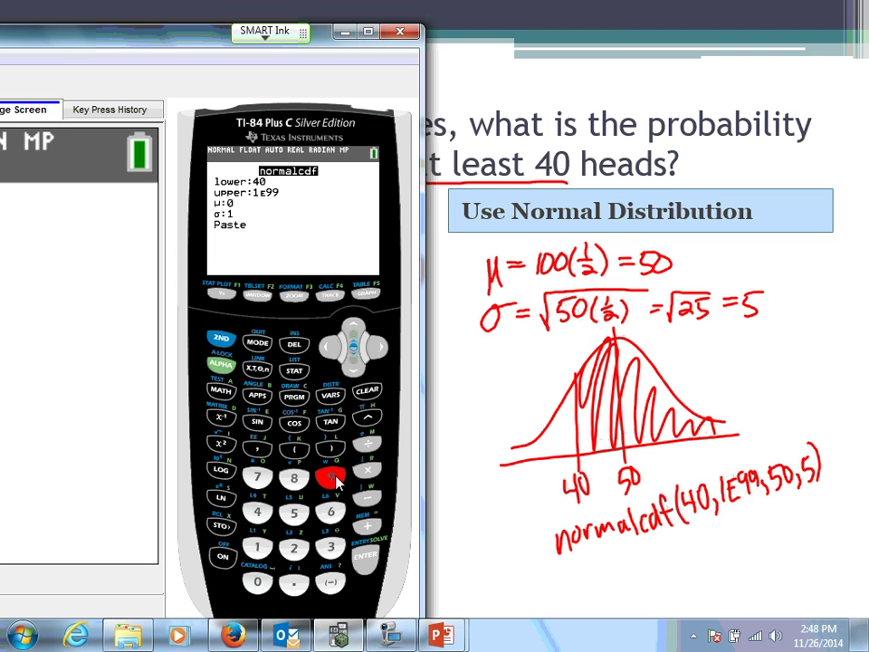
# - Enter mean 50 and standard deviation 5, evaluate to .977249938, and write 0.972 in green
pyautogui.click(354, 366)
pyautogui.click(293, 512)
pyautogui.click(258, 581)
pyautogui.click(354, 367)
pyautogui.click(294, 513)
pyautogui.click(353, 366)
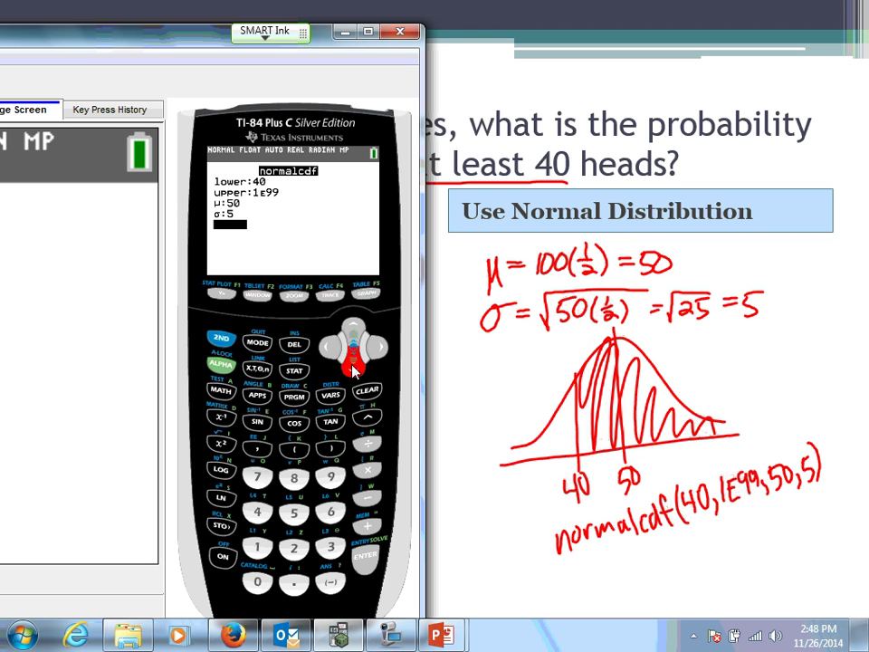
pyautogui.click(365, 557)
pyautogui.click(365, 557)
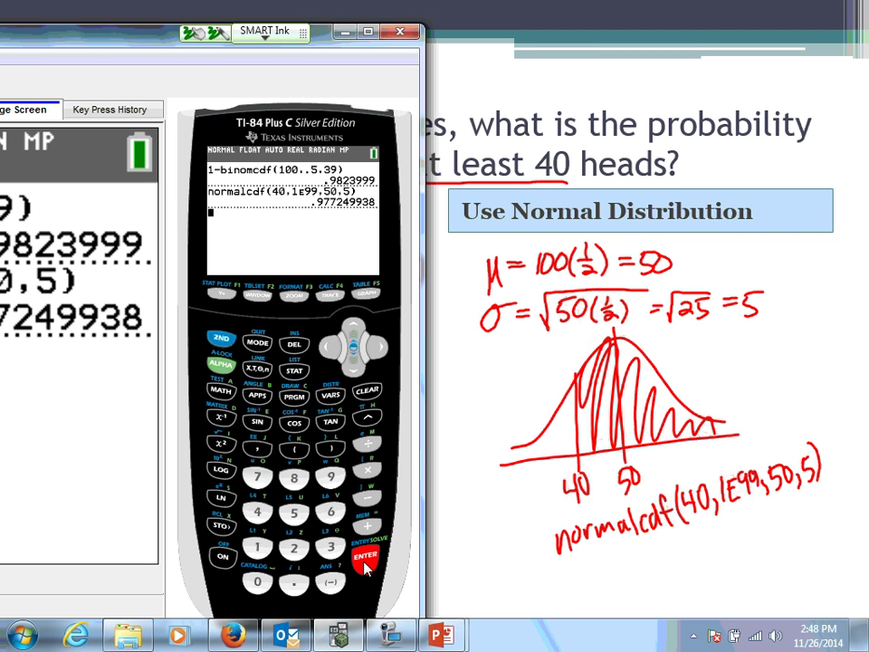
pyautogui.moveTo(490, 512)
pyautogui.mouseDown()
pyautogui.moveTo(525, 483)
pyautogui.moveTo(521, 514)
pyautogui.moveTo(539, 488)
pyautogui.moveTo(537, 464)
pyautogui.moveTo(542, 483)
pyautogui.moveTo(549, 464)
pyautogui.moveTo(514, 458)
pyautogui.moveTo(543, 485)
pyautogui.moveTo(482, 566)
pyautogui.moveTo(473, 475)
pyautogui.moveTo(545, 494)
pyautogui.moveTo(543, 466)
pyautogui.mouseUp()
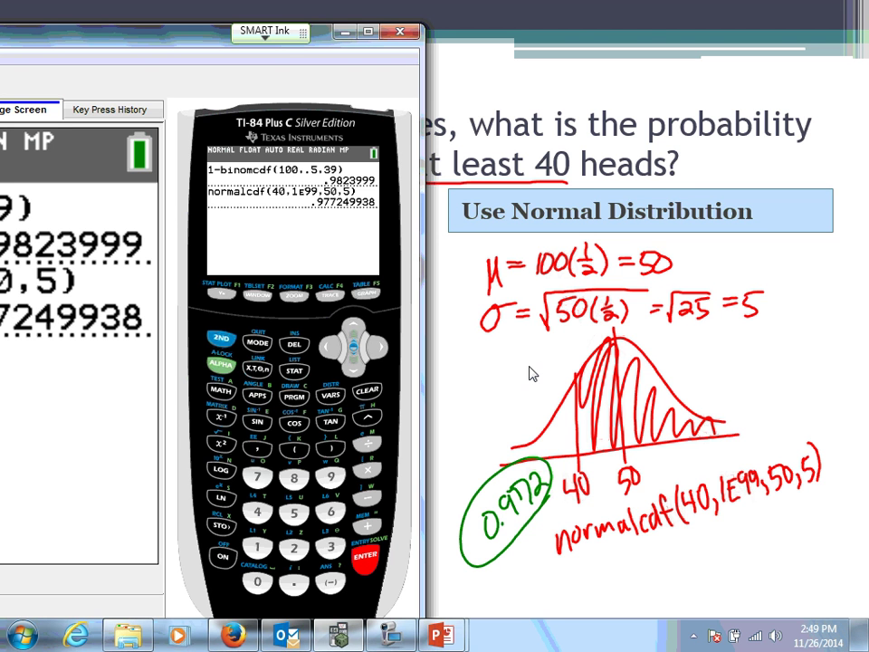
# - Minimize the calculator so the slide comparing binomial 0.9824 with normal 0.972 shows
pyautogui.click(346, 34)
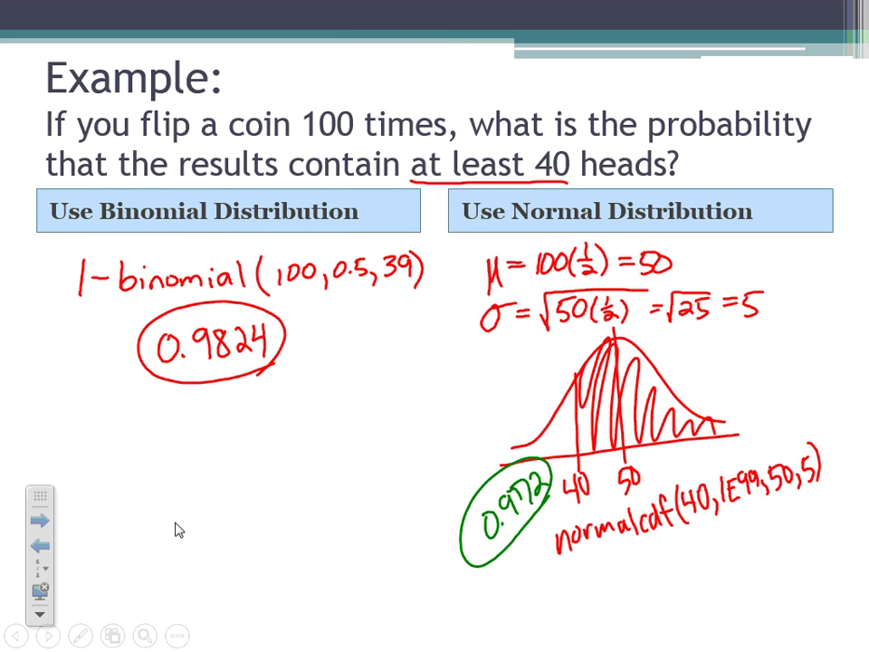
# - Go to the next slide: the SRS of 30 businesses with 3/4 responding
pyautogui.click(38, 520)
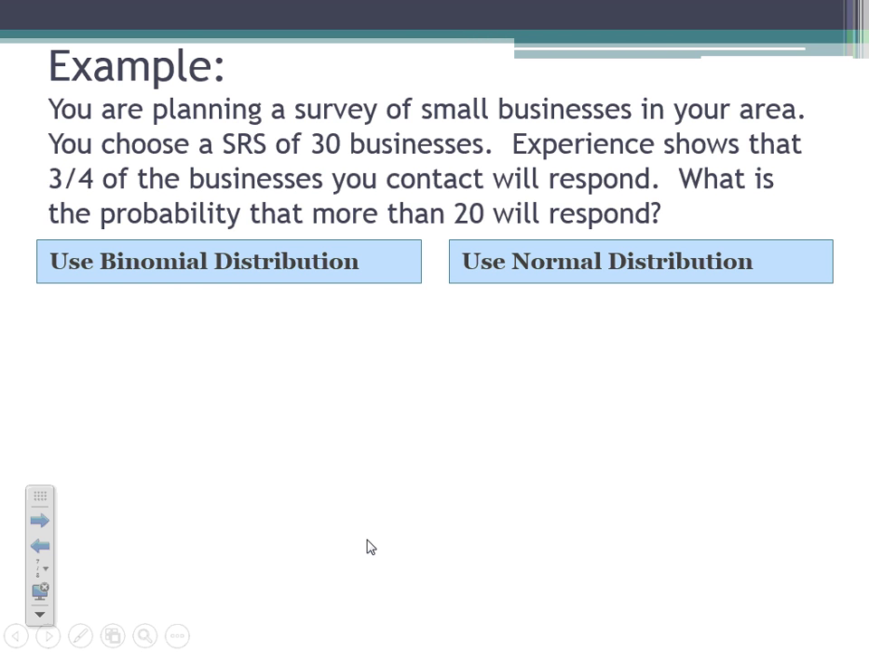
# - Circle "more than 20" and write 1-binomialcdf(30,0.75,19) under Use Binomial Distribution
pyautogui.hotkey('ctrl', 'p')
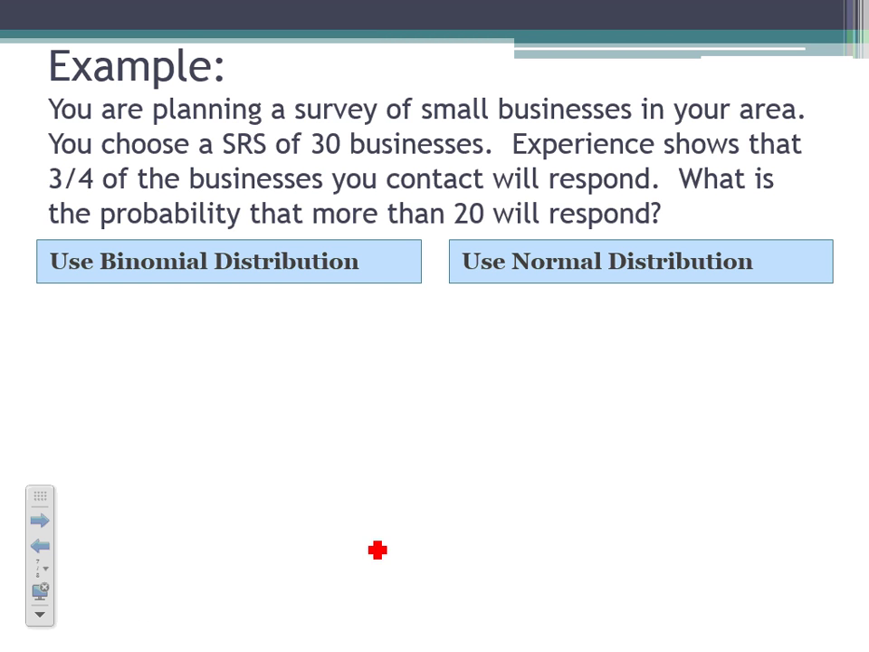
pyautogui.moveTo(313, 229)
pyautogui.mouseDown()
pyautogui.moveTo(384, 230)
pyautogui.moveTo(495, 207)
pyautogui.moveTo(309, 214)
pyautogui.moveTo(324, 227)
pyautogui.mouseUp()
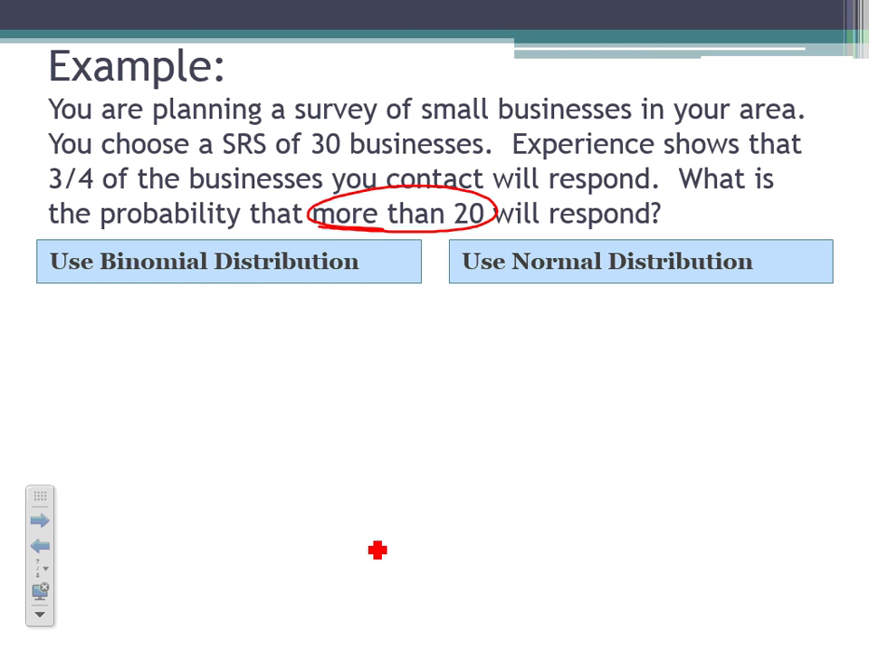
pyautogui.moveTo(82, 313)
pyautogui.mouseDown()
pyautogui.moveTo(100, 333)
pyautogui.moveTo(140, 340)
pyautogui.moveTo(183, 327)
pyautogui.moveTo(203, 335)
pyautogui.moveTo(213, 324)
pyautogui.moveTo(274, 332)
pyautogui.moveTo(324, 310)
pyautogui.moveTo(319, 331)
pyautogui.moveTo(352, 336)
pyautogui.moveTo(359, 317)
pyautogui.moveTo(414, 322)
pyautogui.mouseUp()
pyautogui.moveTo(418, 310)
pyautogui.mouseDown()
pyautogui.moveTo(424, 303)
pyautogui.moveTo(425, 328)
pyautogui.moveTo(435, 333)
pyautogui.mouseUp()
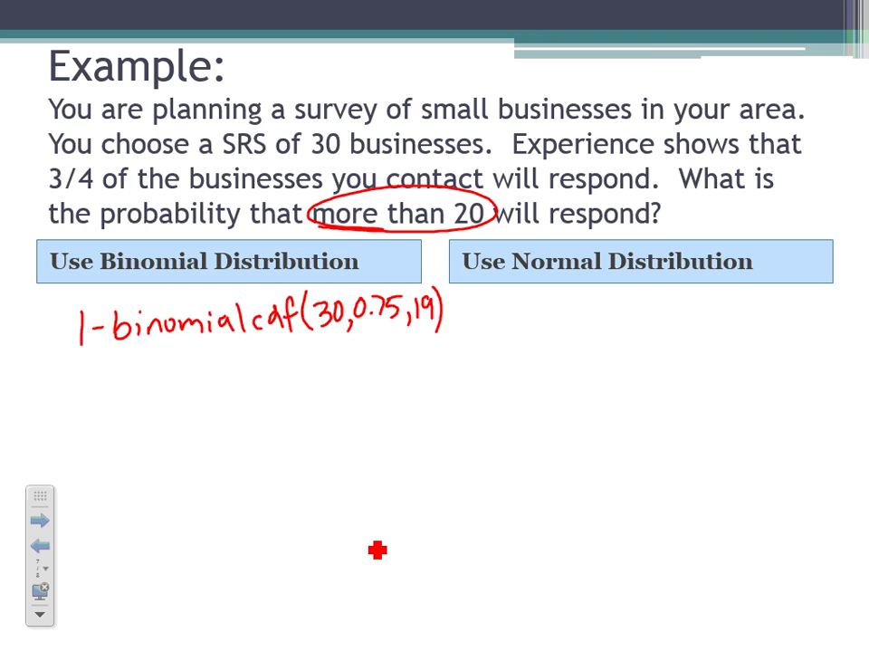
pyautogui.hotkey('ctrl', 'a')
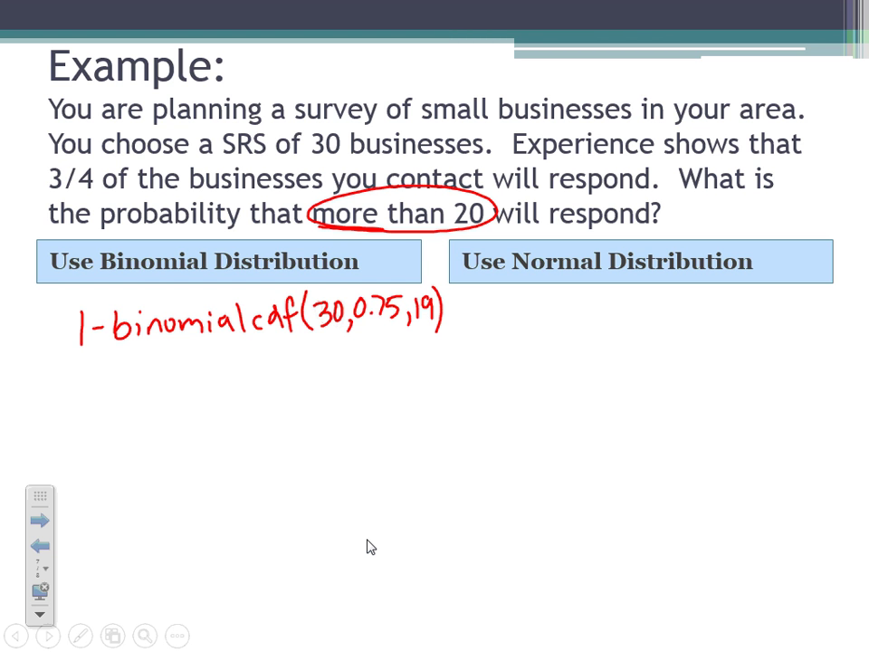
pyautogui.press('super')
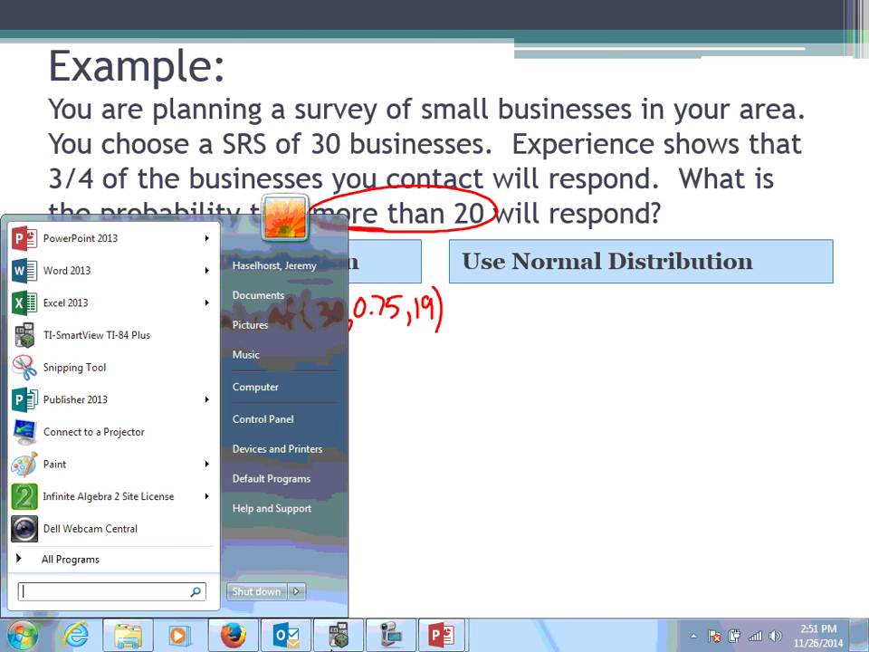
# - Shrink the TI-SmartView window to uncover the slide and recall the earlier 1-binomcdf(100,.5,39) entry
pyautogui.hotkey('alt', 'Tab')
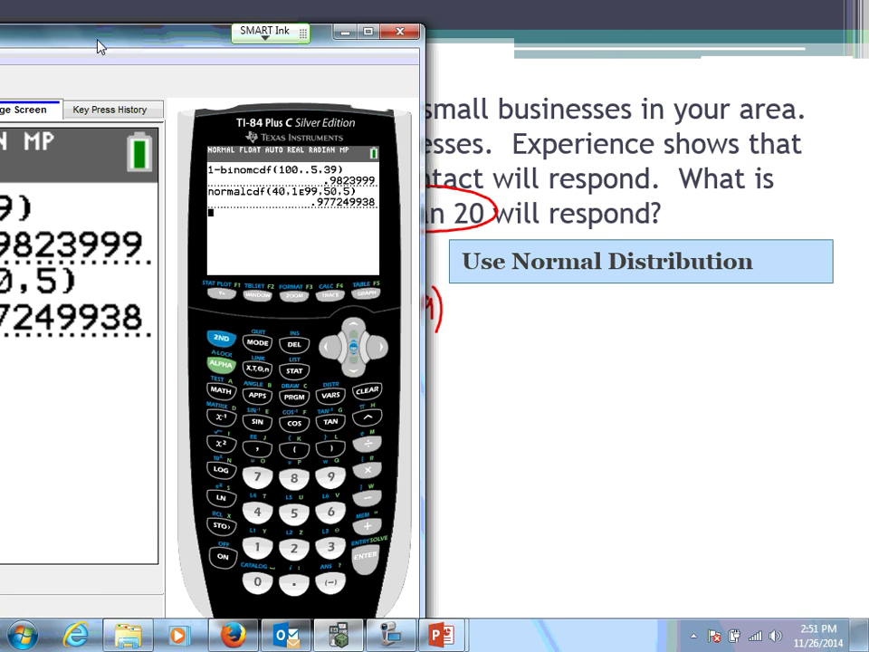
pyautogui.doubleClick(317, 31)
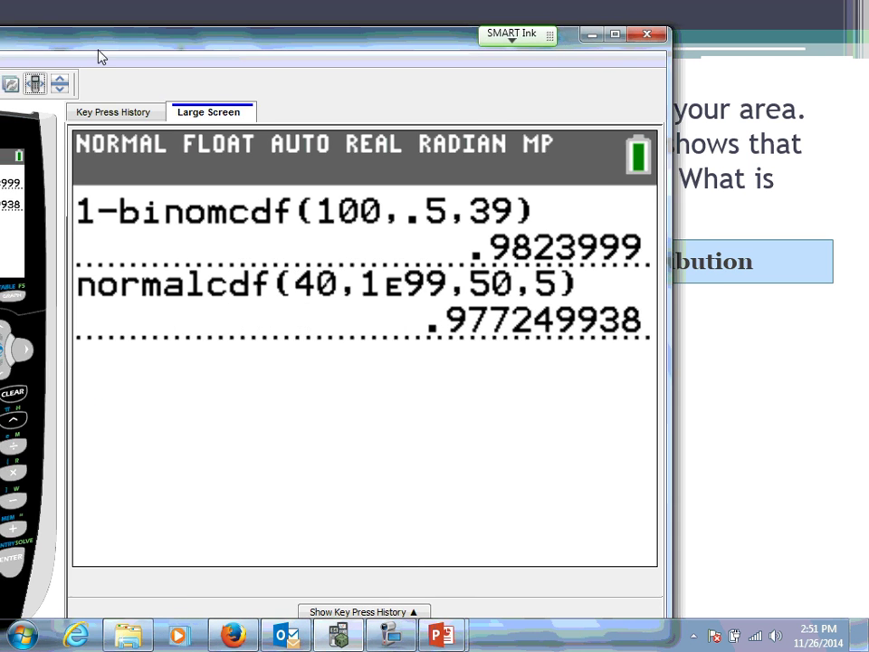
pyautogui.moveTo(318, 60); pyautogui.dragTo(715, 40)
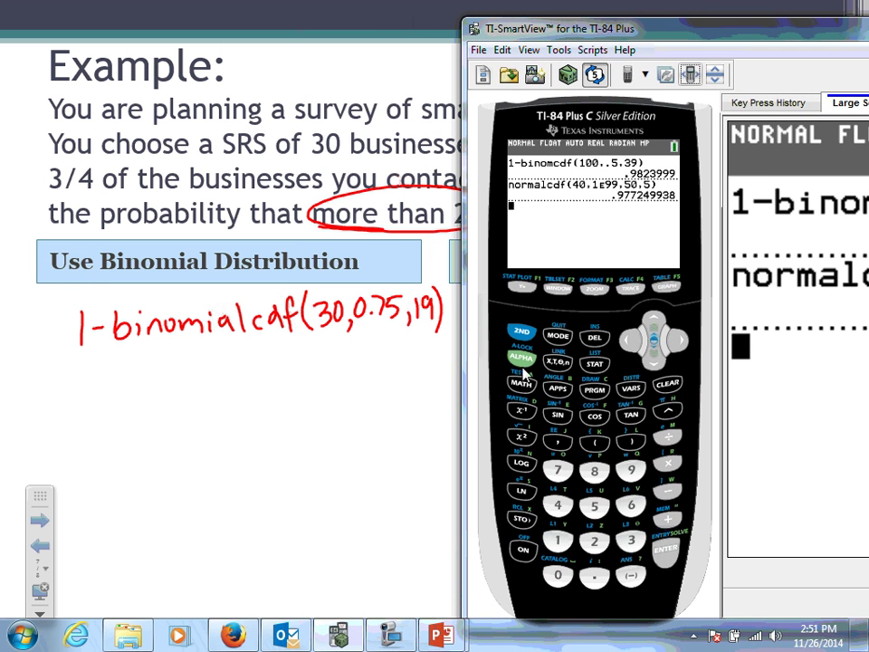
pyautogui.click(519, 333)
pyautogui.click(665, 548)
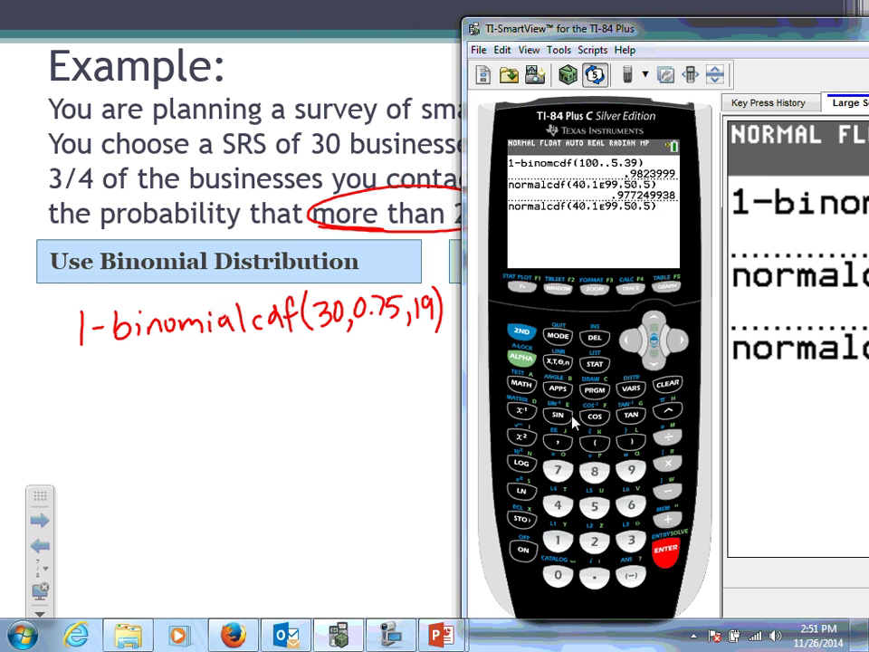
pyautogui.click(519, 333)
pyautogui.click(669, 550)
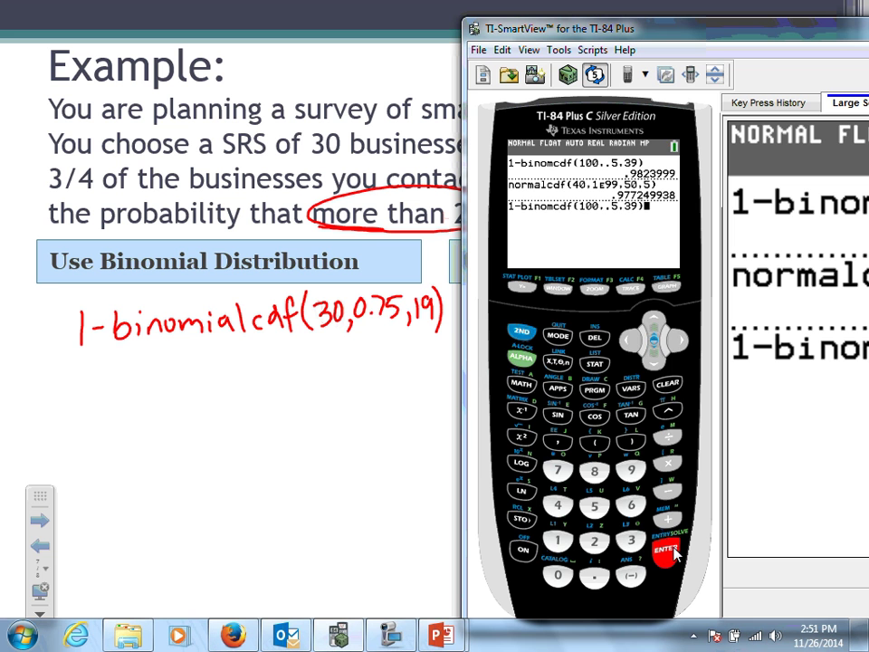
# - Try changing the recalled entry's trial count to 30, then clear the mistaken entry line
pyautogui.click(627, 340)
pyautogui.click(627, 339)
pyautogui.click(627, 340)
pyautogui.click(627, 340)
pyautogui.click(627, 340)
pyautogui.click(627, 339)
pyautogui.click(627, 339)
pyautogui.click(627, 340)
pyautogui.click(627, 339)
pyautogui.click(627, 339)
pyautogui.click(627, 339)
pyautogui.click(627, 339)
pyautogui.click(627, 339)
pyautogui.click(627, 339)
pyautogui.click(627, 340)
pyautogui.click(627, 339)
pyautogui.click(627, 339)
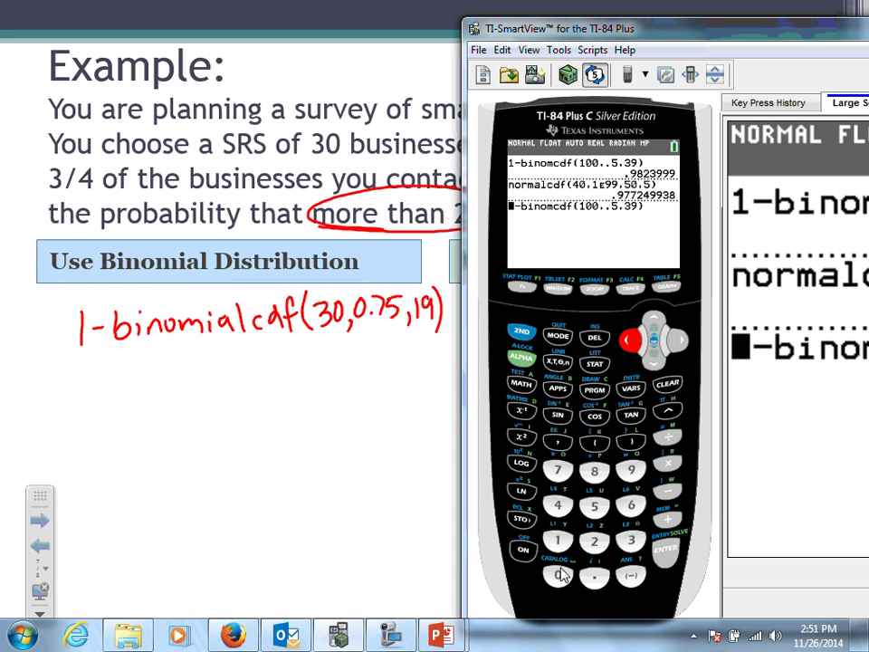
pyautogui.click(631, 540)
pyautogui.click(558, 574)
pyautogui.click(558, 441)
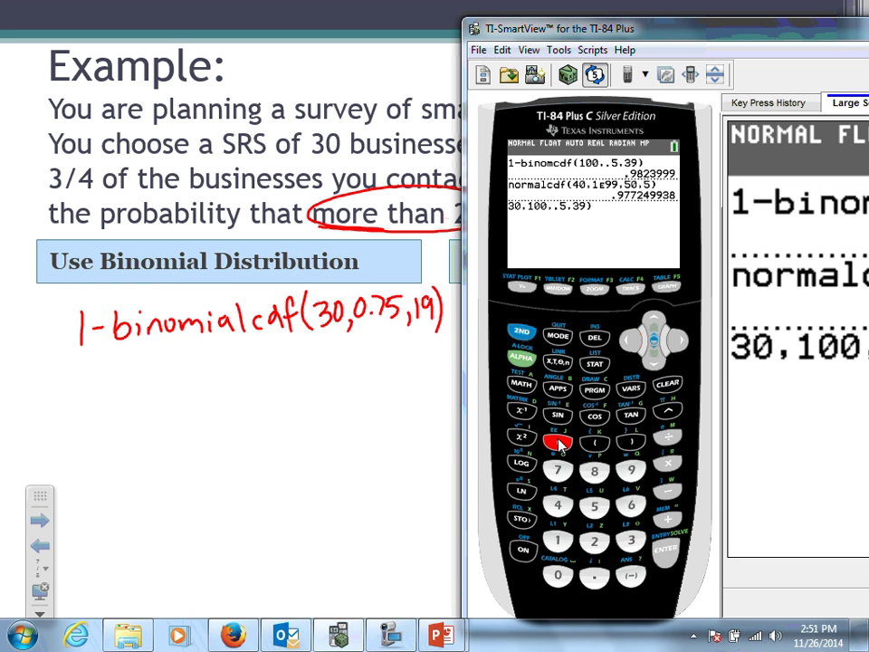
pyautogui.click(667, 383)
# - Recall 1-binomcdf(10,.25,3) and position the cursor on its trial count 10
pyautogui.click(520, 333)
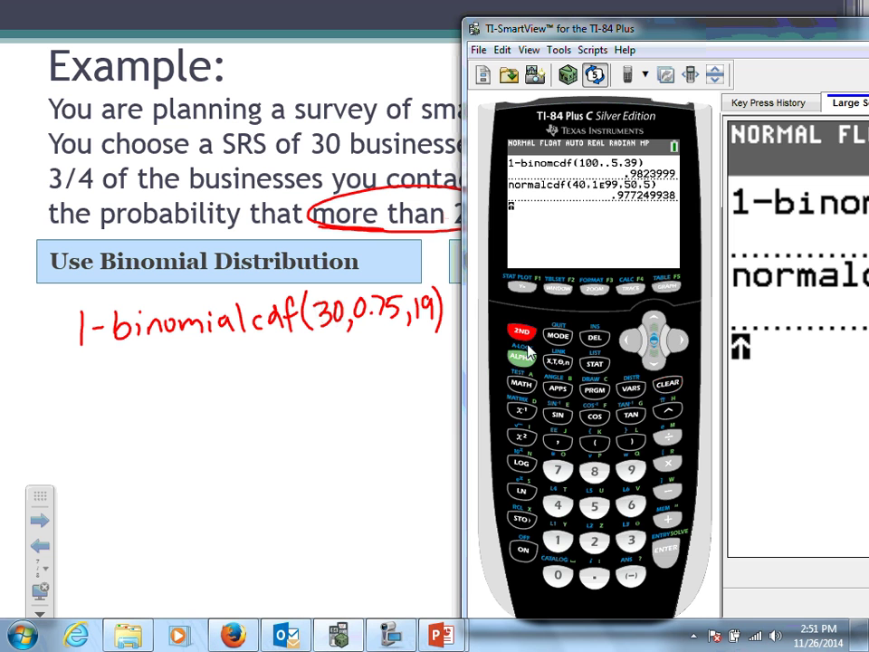
pyautogui.click(665, 548)
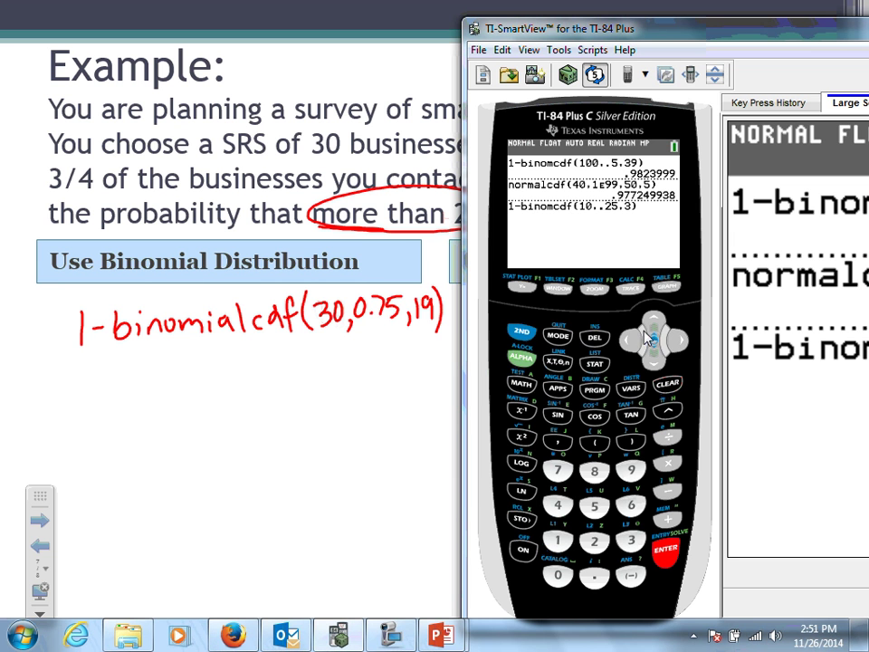
pyautogui.click(632, 341)
pyautogui.click(632, 341)
pyautogui.click(632, 341)
pyautogui.click(632, 341)
pyautogui.click(632, 341)
pyautogui.click(632, 341)
pyautogui.click(632, 341)
pyautogui.click(632, 342)
pyautogui.click(632, 341)
pyautogui.click(632, 341)
pyautogui.click(631, 341)
pyautogui.click(632, 341)
pyautogui.click(680, 341)
pyautogui.click(681, 341)
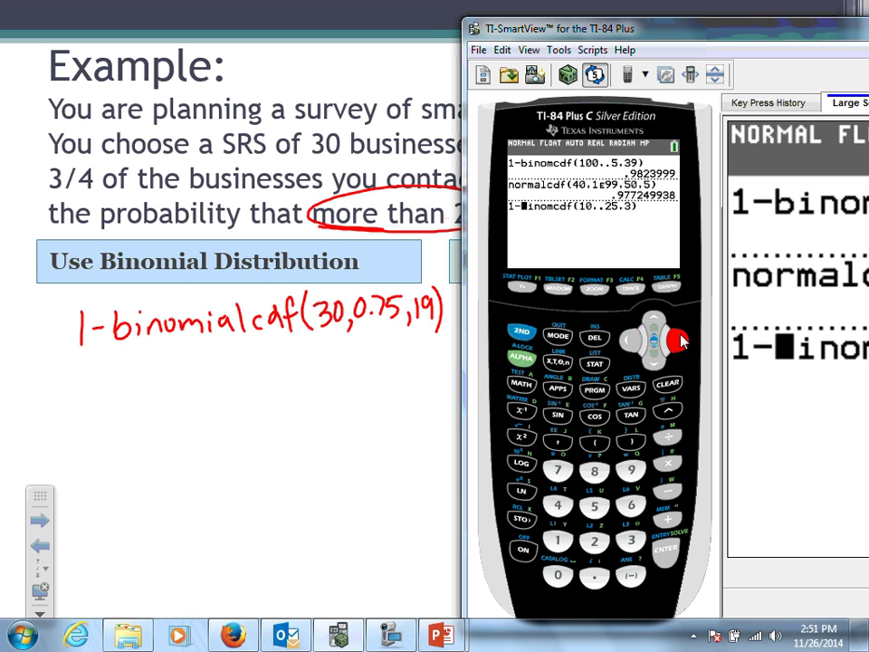
pyautogui.click(681, 341)
# - Edit the entry to 1-binomcdf(30,.75,19) and evaluate it to .8942718781
pyautogui.click(632, 542)
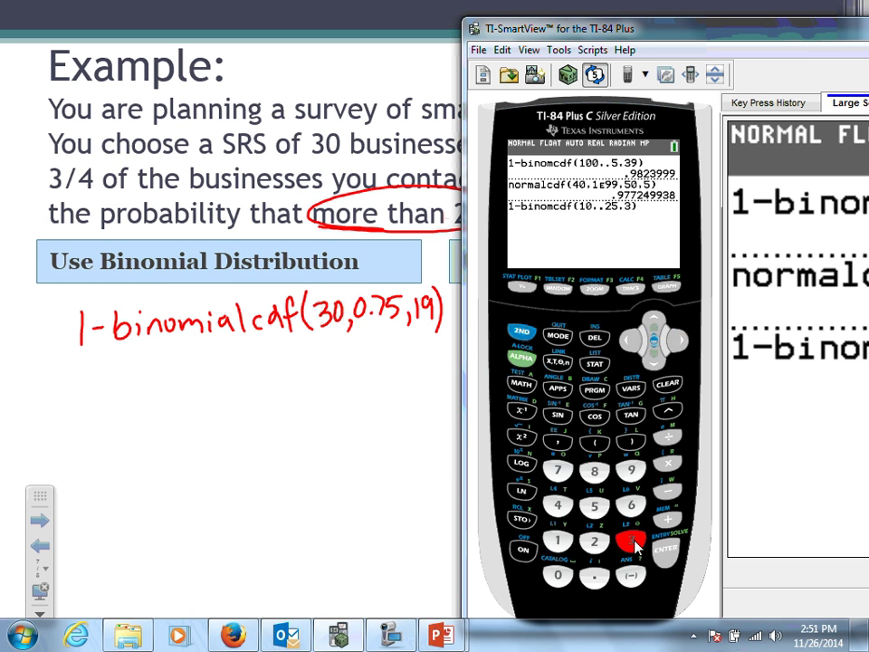
pyautogui.click(561, 579)
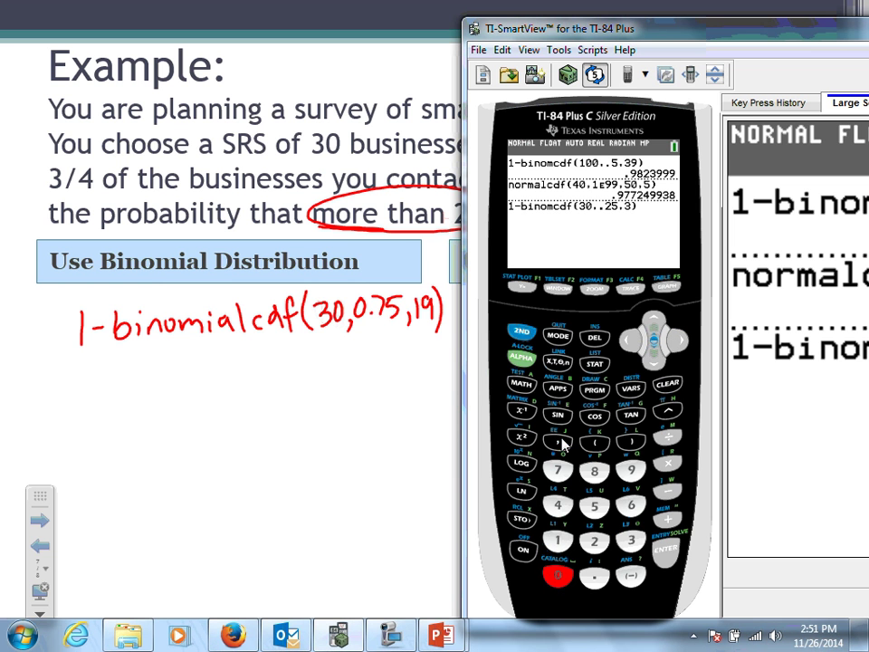
pyautogui.click(561, 441)
pyautogui.click(593, 574)
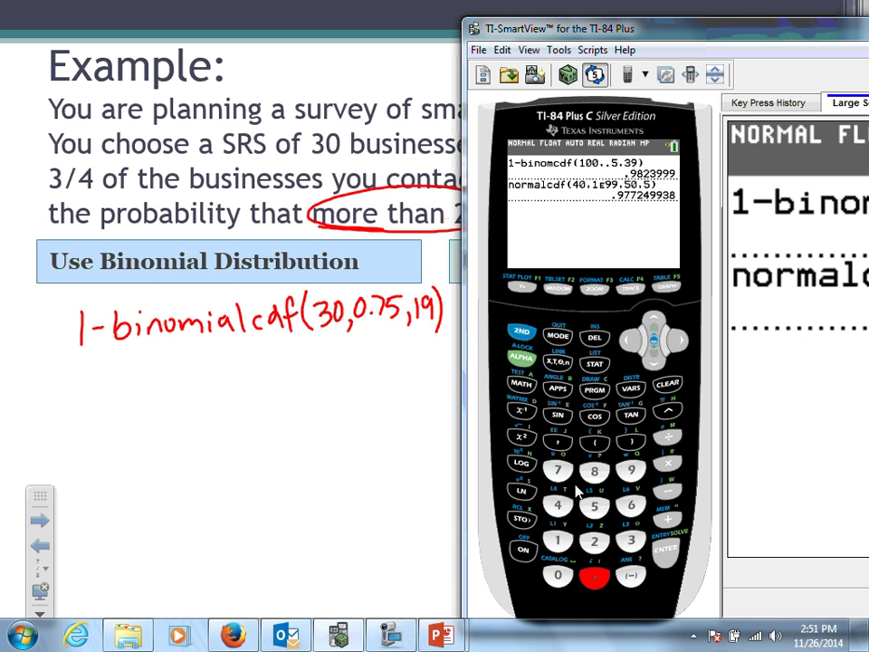
pyautogui.click(558, 468)
pyautogui.click(596, 511)
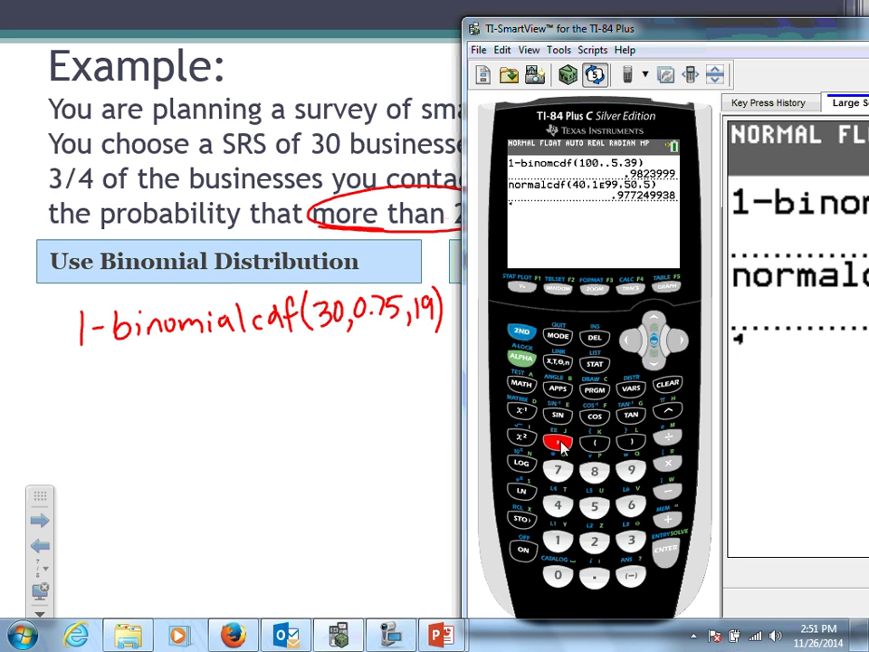
pyautogui.click(558, 540)
pyautogui.click(630, 470)
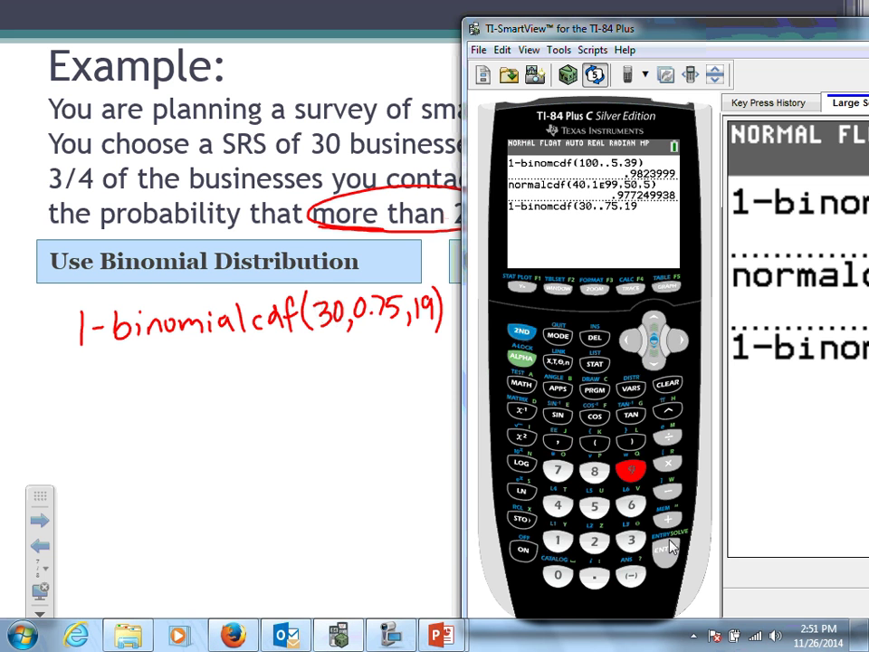
pyautogui.click(667, 550)
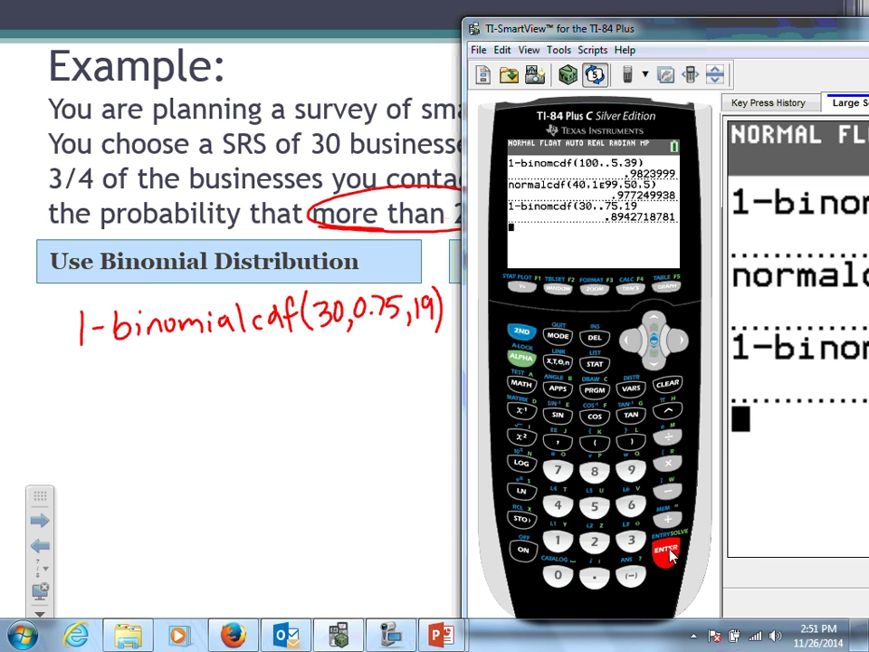
# - Handwrite 0.8943 beneath the binomial expression on the slide
pyautogui.moveTo(201, 380)
pyautogui.mouseDown()
pyautogui.moveTo(223, 383)
pyautogui.moveTo(243, 368)
pyautogui.moveTo(234, 400)
pyautogui.mouseUp()
pyautogui.click(209, 403)
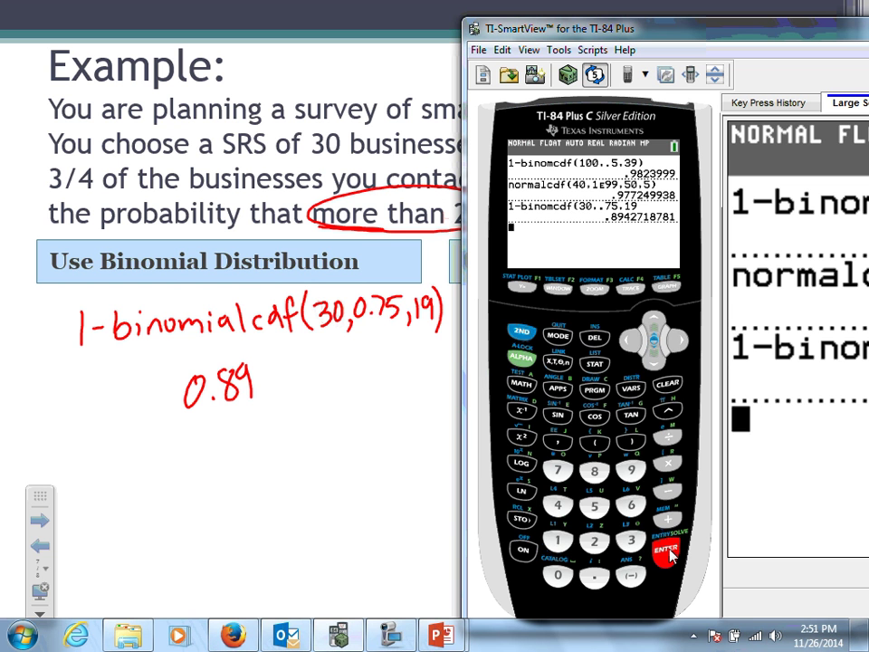
pyautogui.moveTo(259, 363); pyautogui.dragTo(271, 381)
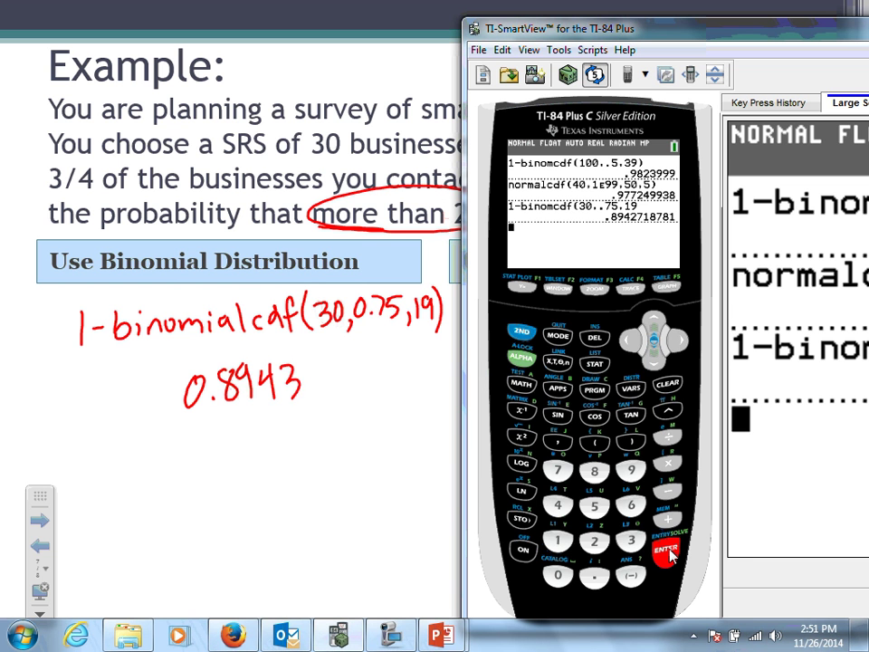